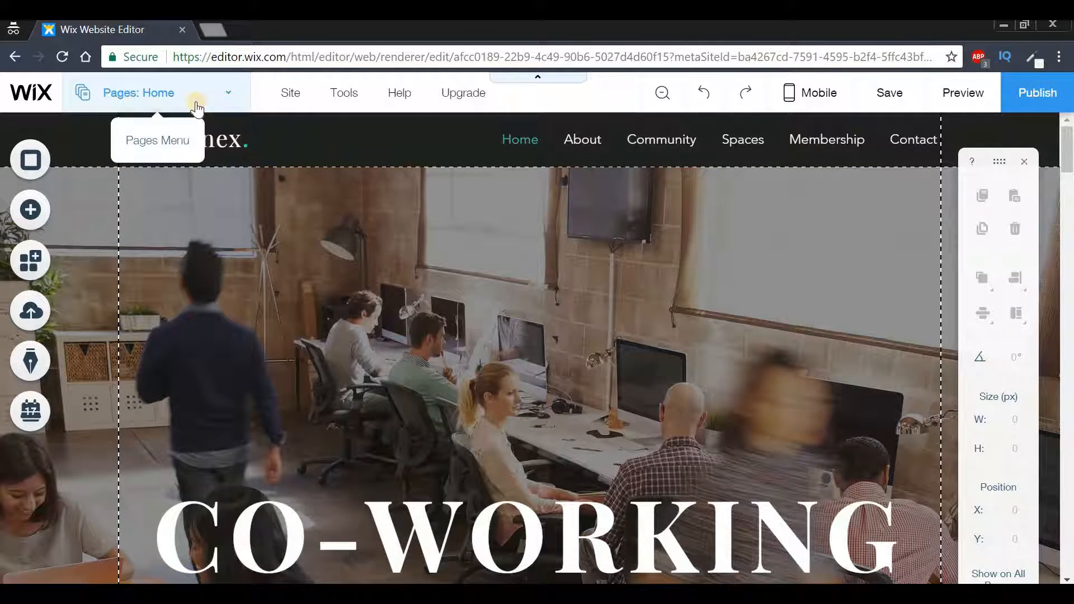
Open the Home page's SEO settings, review its title and description, and preview how they look on Google
{"action": "left_click", "coordinate": [164, 93]}
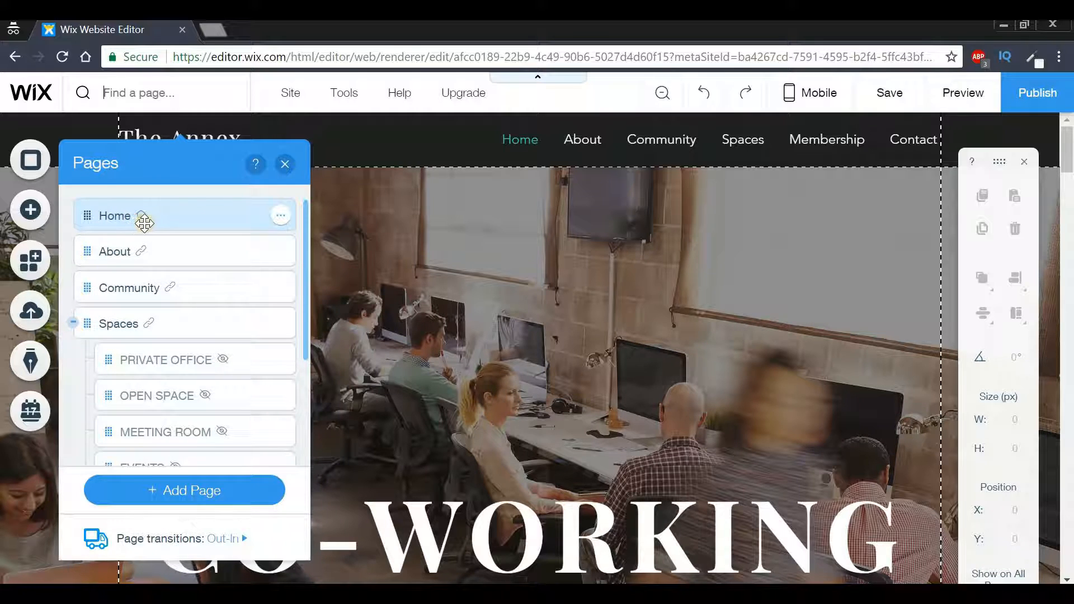
{"action": "left_click", "coordinate": [283, 218]}
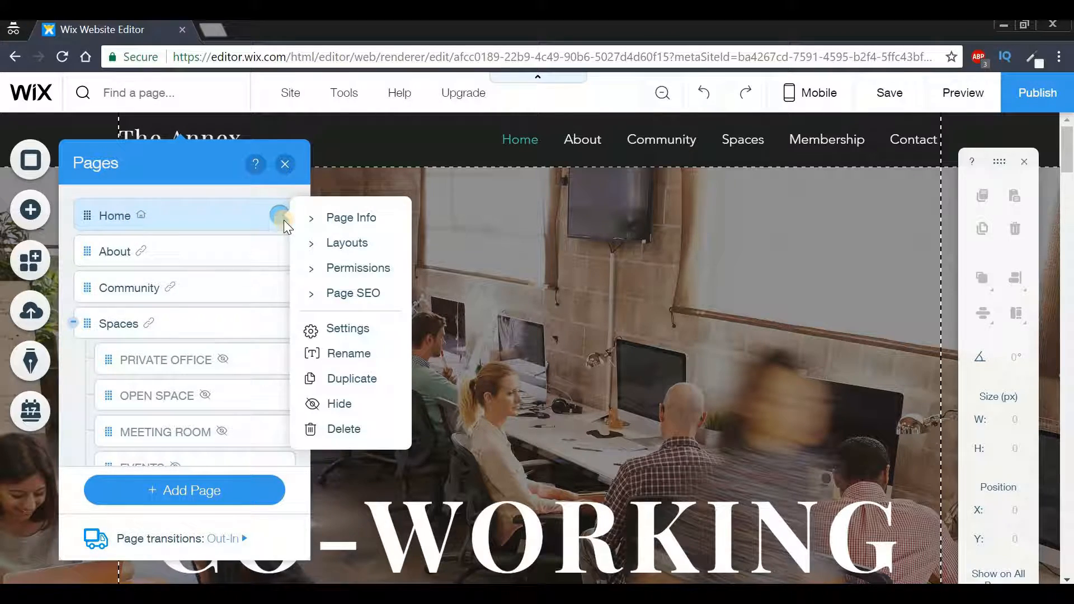
{"action": "left_click", "coordinate": [349, 298]}
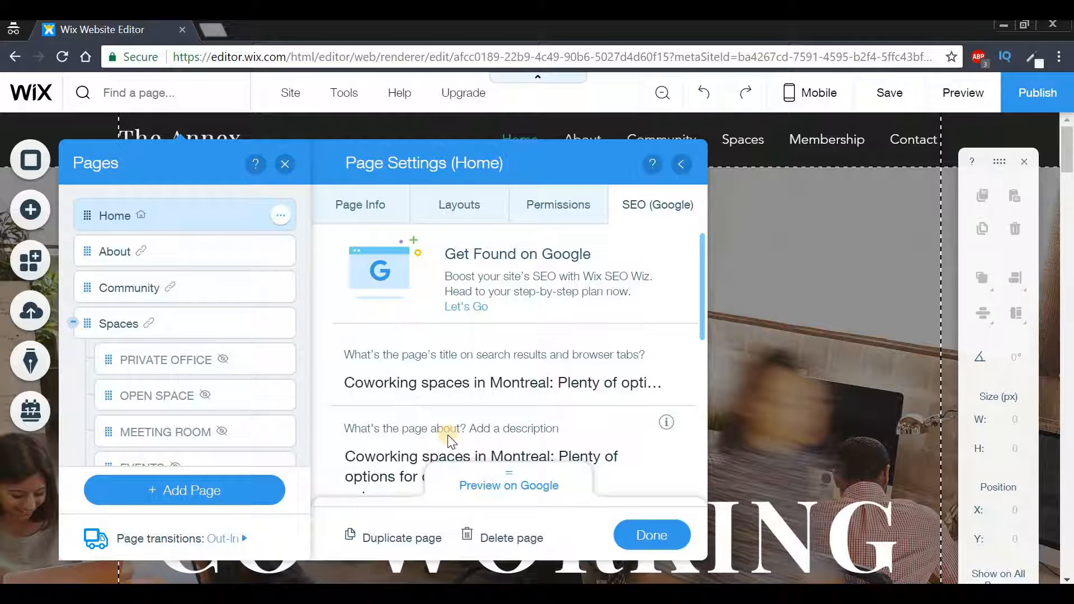
{"action": "left_click", "coordinate": [387, 387]}
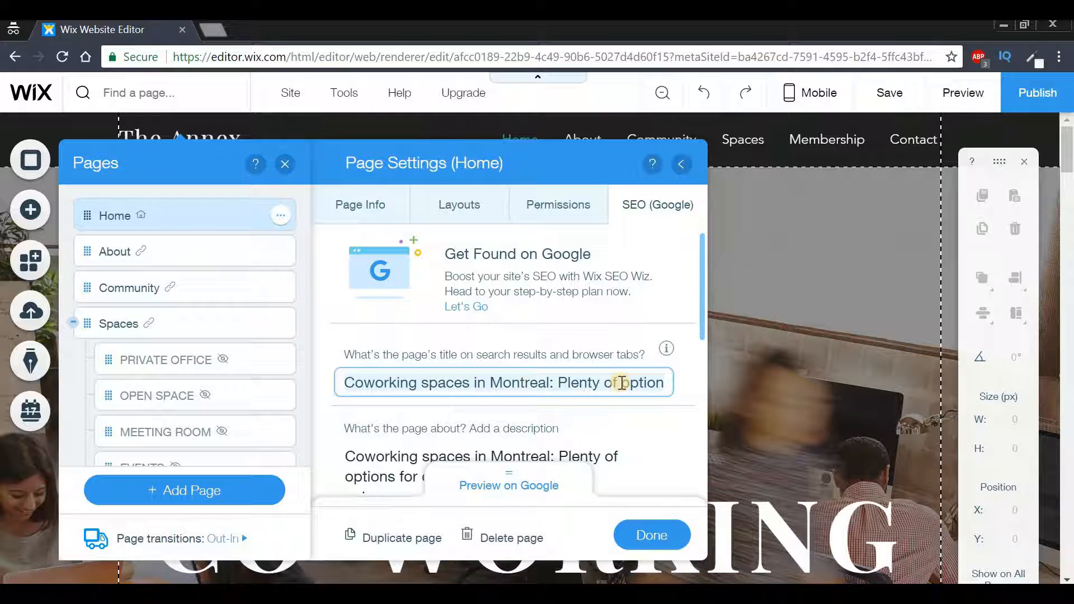
{"action": "scroll", "coordinate": [622, 384], "scroll_direction": "down", "scroll_amount": 2}
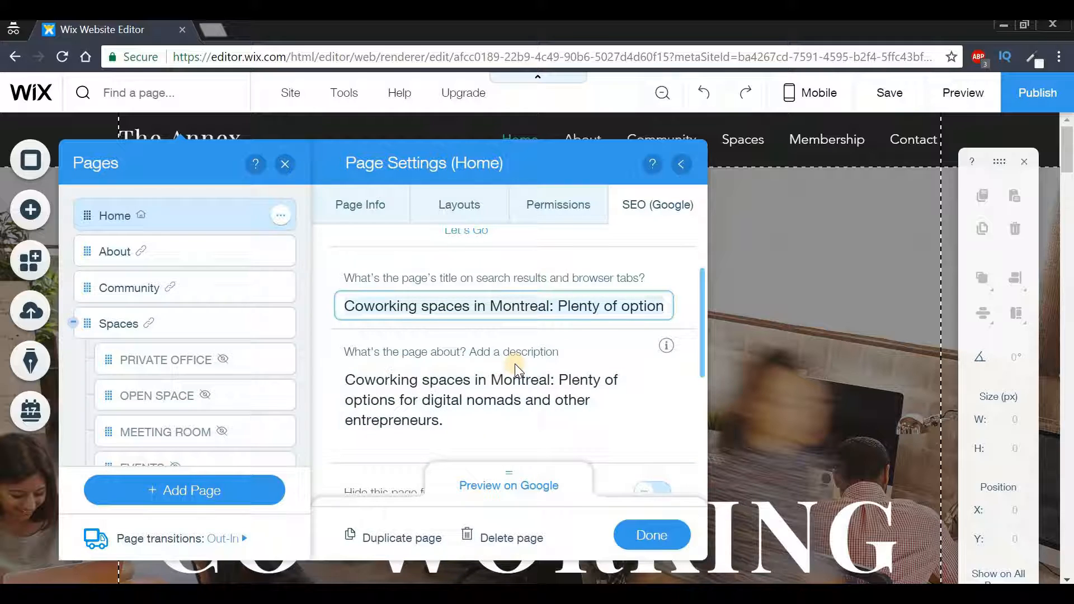
{"action": "left_click", "coordinate": [511, 485]}
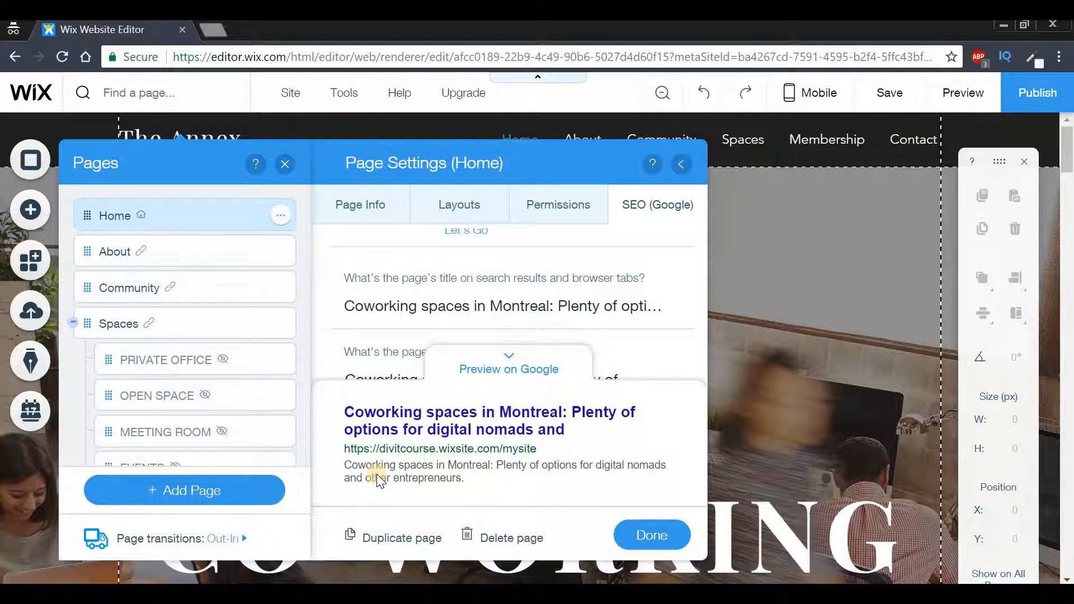
{"action": "left_click", "coordinate": [508, 363]}
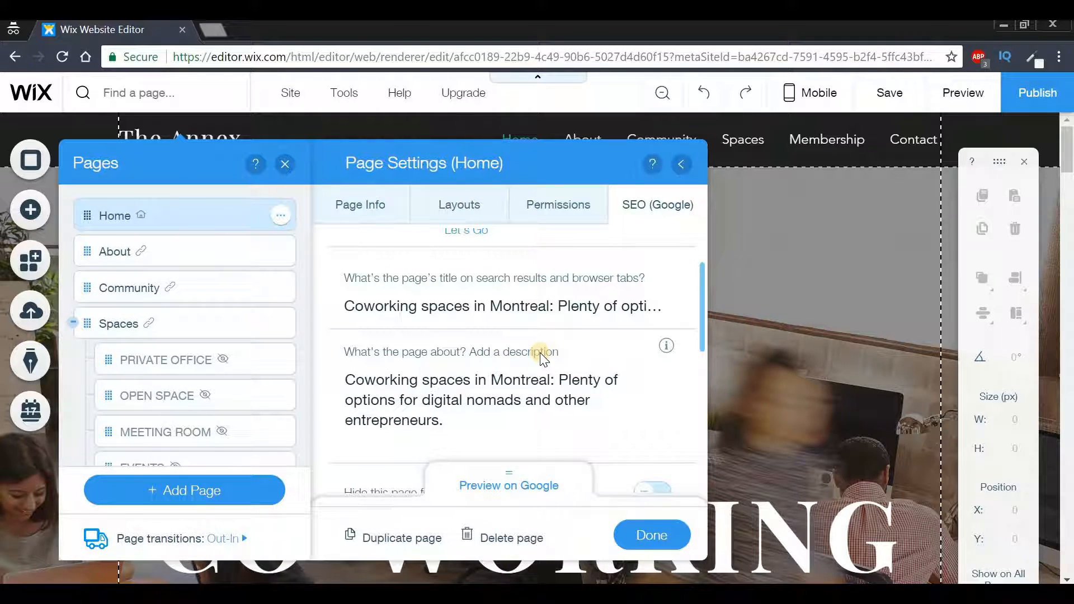
Switch the option to hide the Home page on and back off, and close the page settings
{"action": "scroll", "coordinate": [538, 356], "scroll_direction": "down", "scroll_amount": 1}
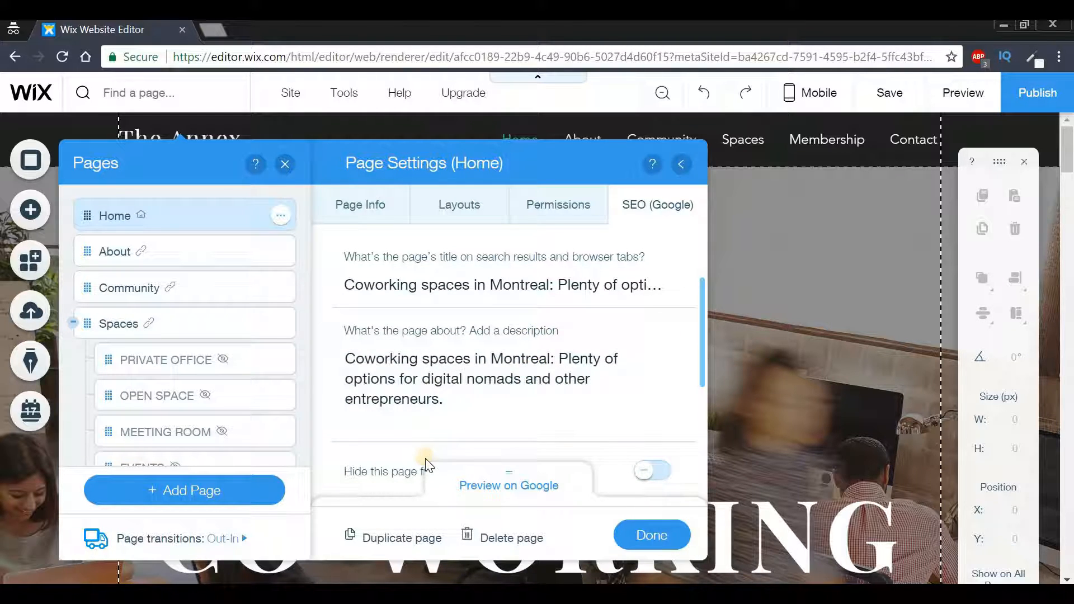
{"action": "left_click", "coordinate": [649, 475]}
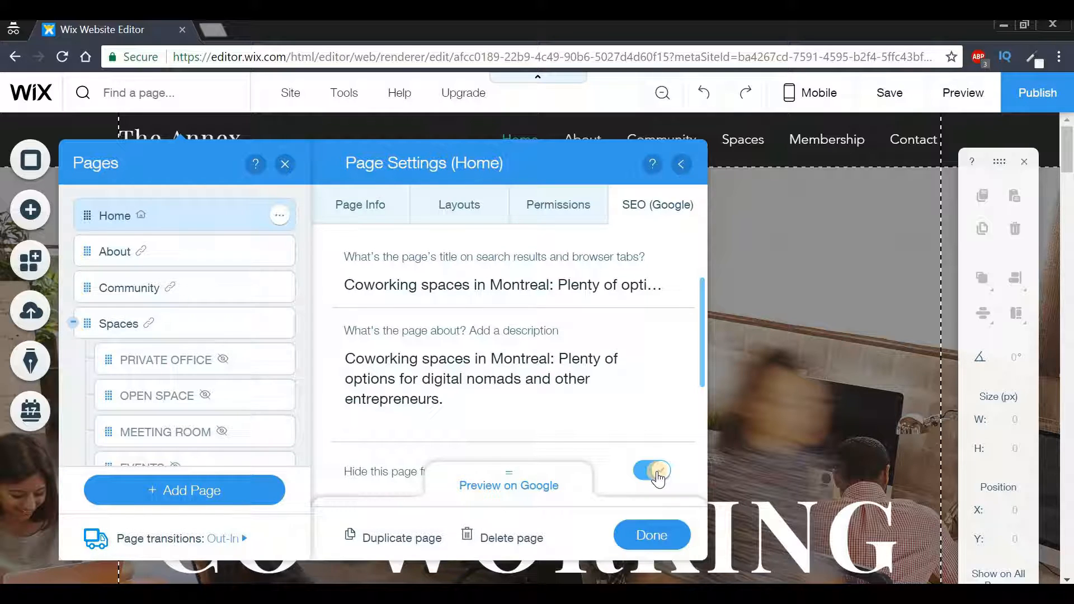
{"action": "left_click", "coordinate": [659, 476]}
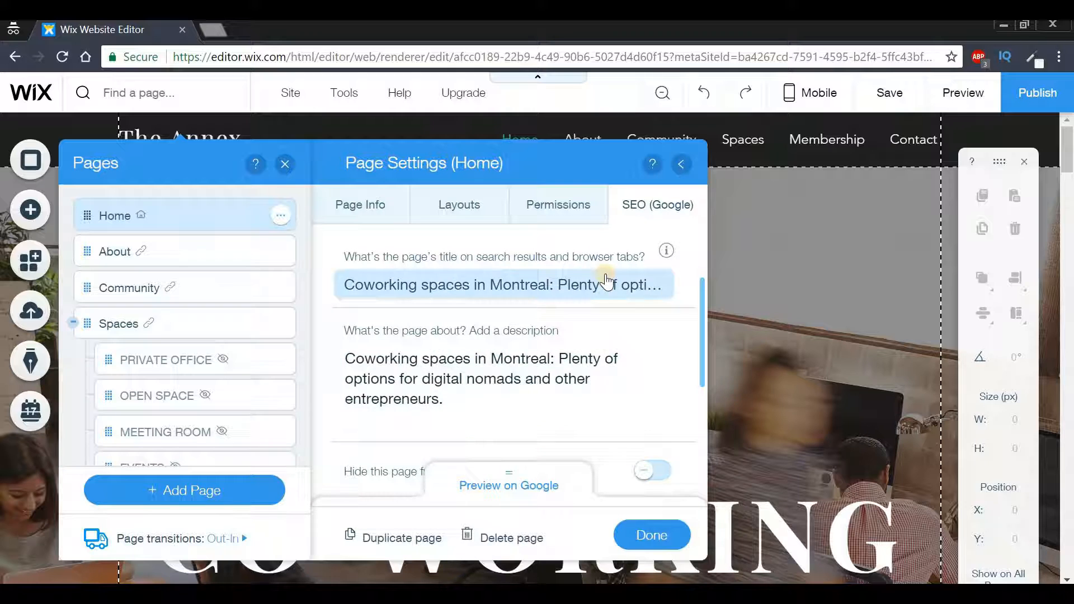
{"action": "left_click", "coordinate": [650, 537]}
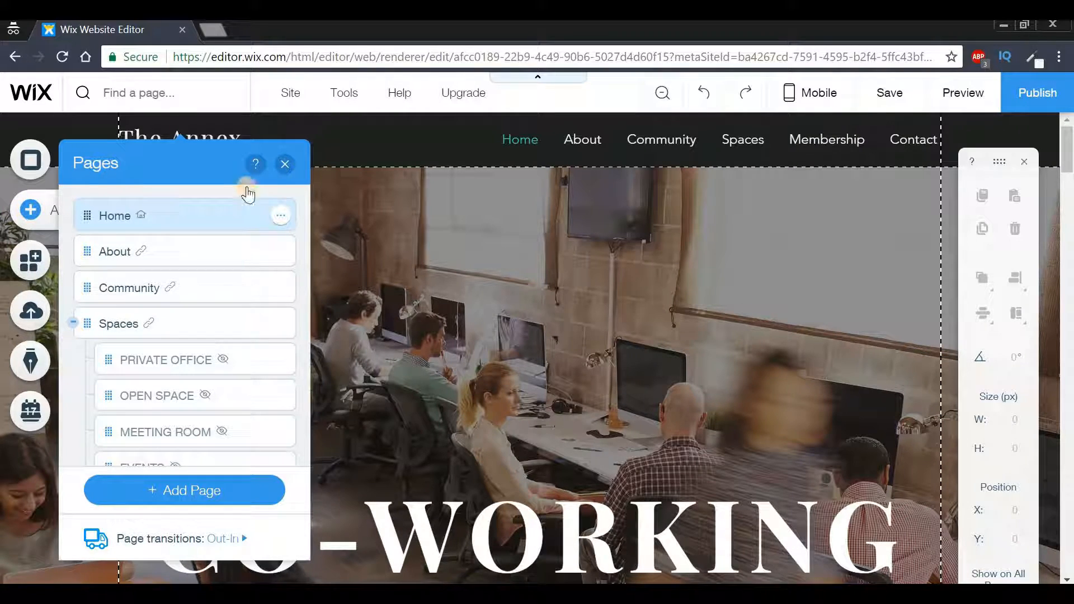
{"action": "left_click", "coordinate": [284, 163]}
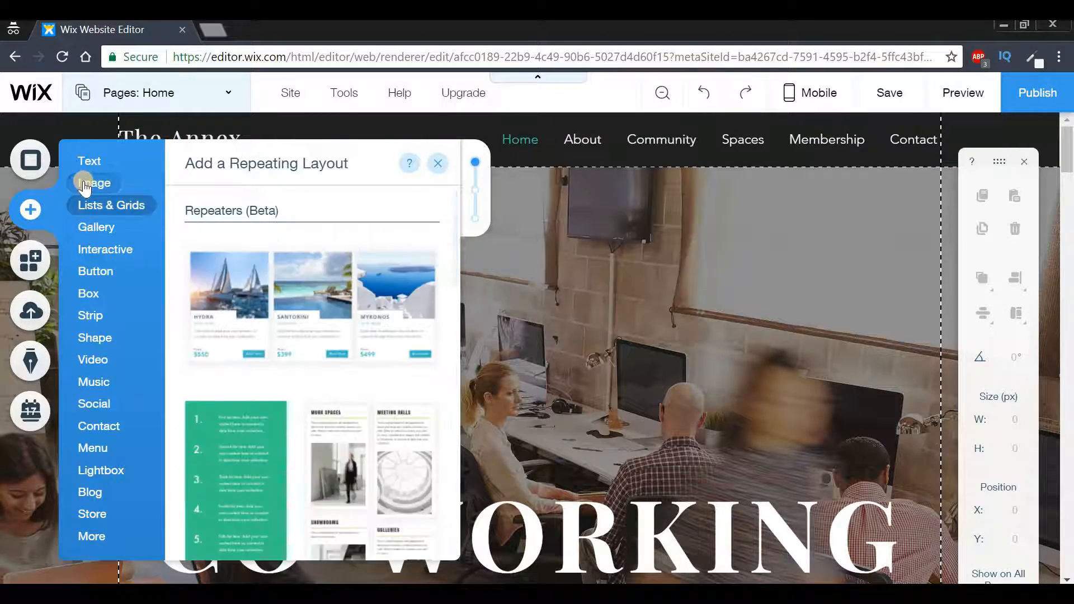
Add the "Girl with Braids" image from the Free Wix Images collection to the Home page
{"action": "mouse_move", "coordinate": [86, 185]}
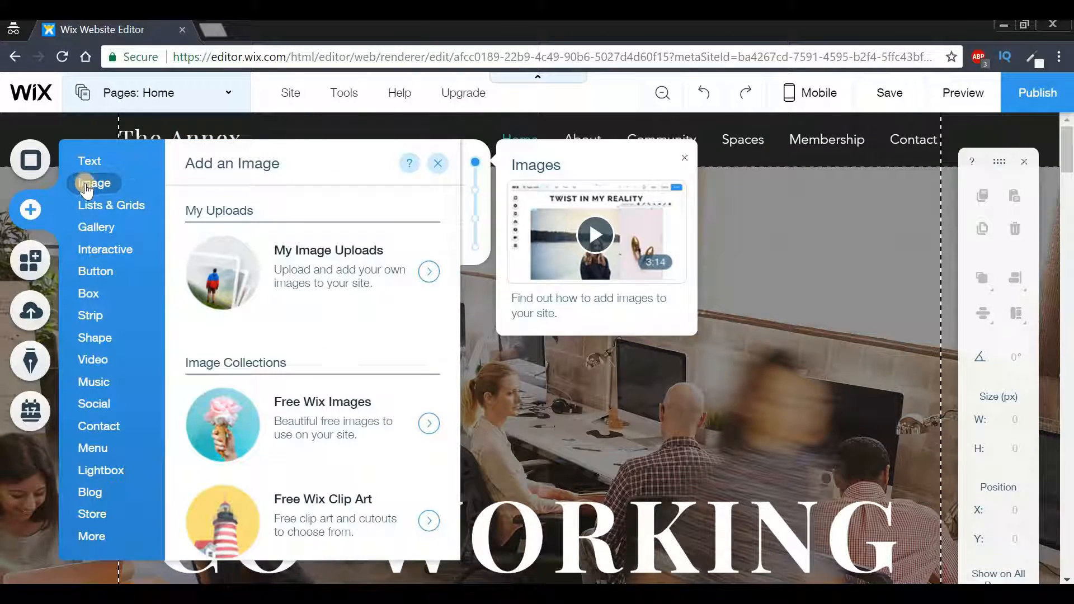
{"action": "left_click", "coordinate": [225, 418]}
{"action": "left_click", "coordinate": [307, 336]}
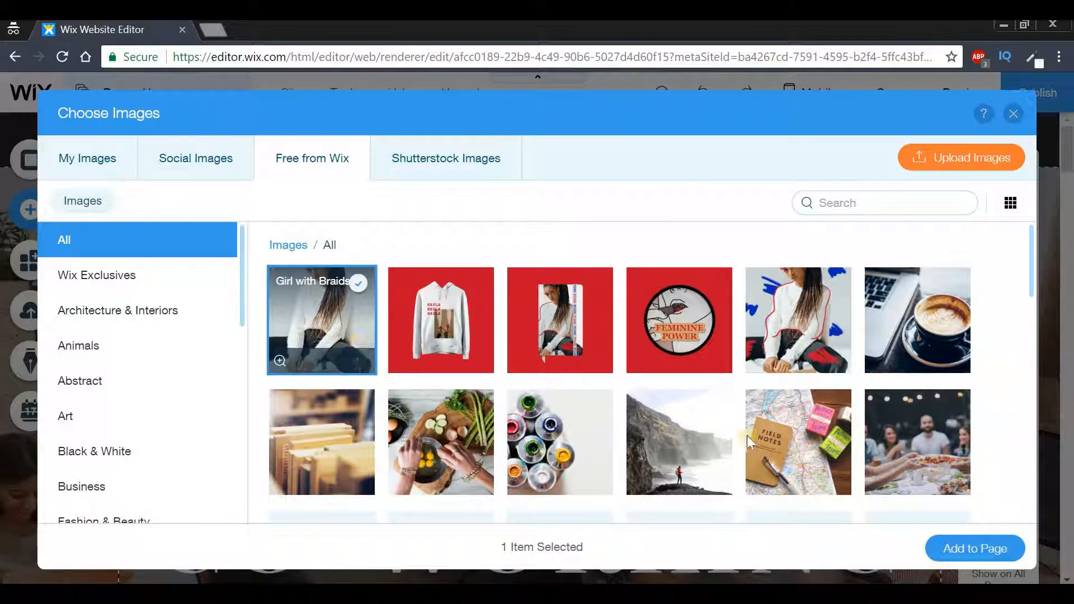
{"action": "left_click", "coordinate": [975, 549]}
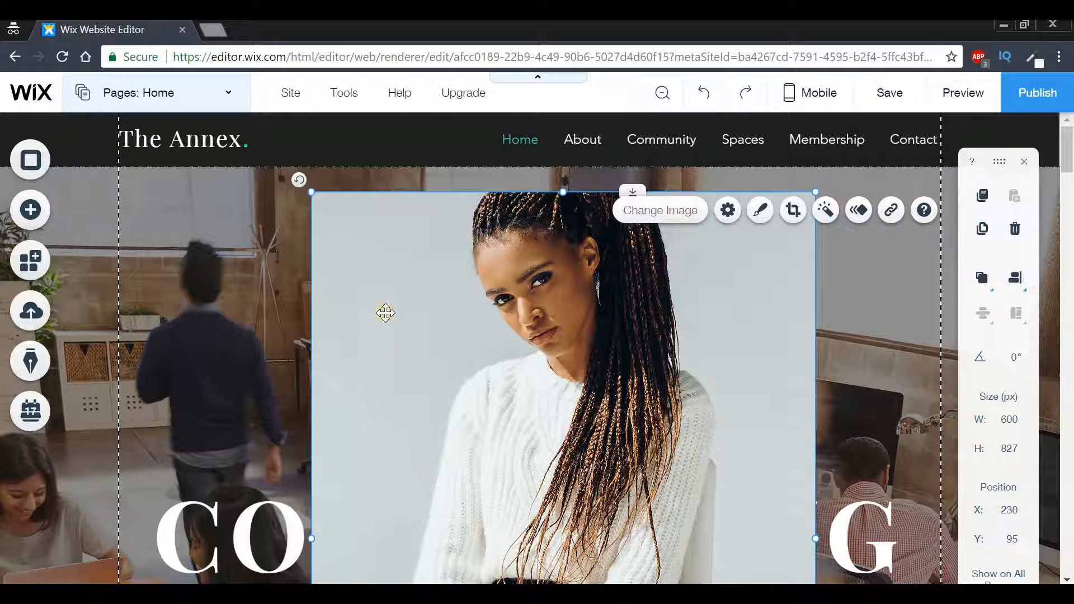
Set the alt text of the added image to "Coworking Spaced Employee" and close the image settings
{"action": "left_click", "coordinate": [524, 286]}
{"action": "left_click", "coordinate": [727, 212]}
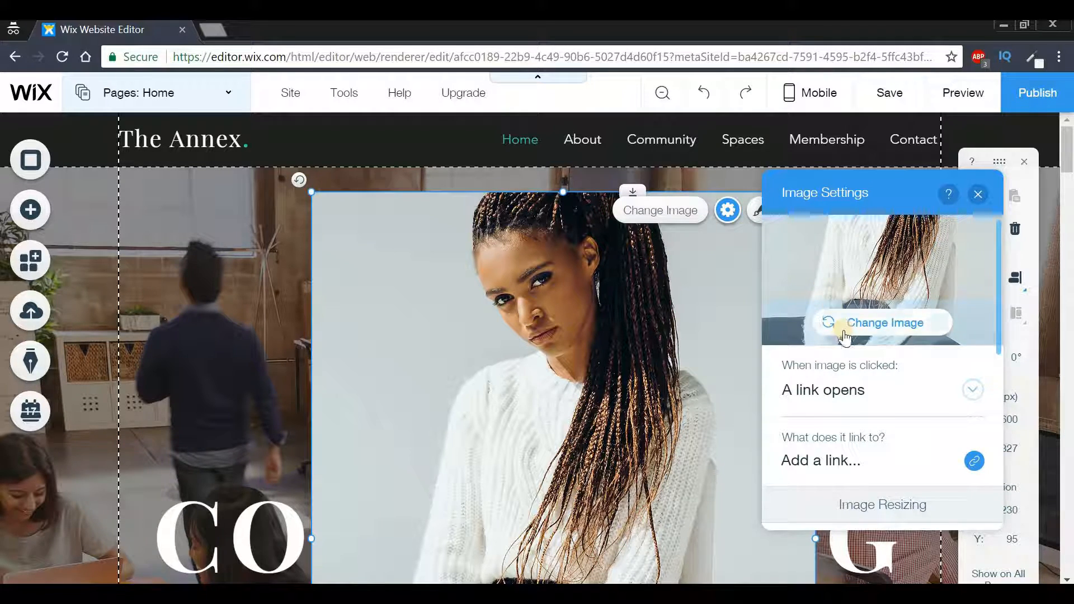
{"action": "scroll", "coordinate": [845, 336], "scroll_direction": "down", "scroll_amount": 1}
{"action": "scroll", "coordinate": [842, 346], "scroll_direction": "down", "scroll_amount": 5}
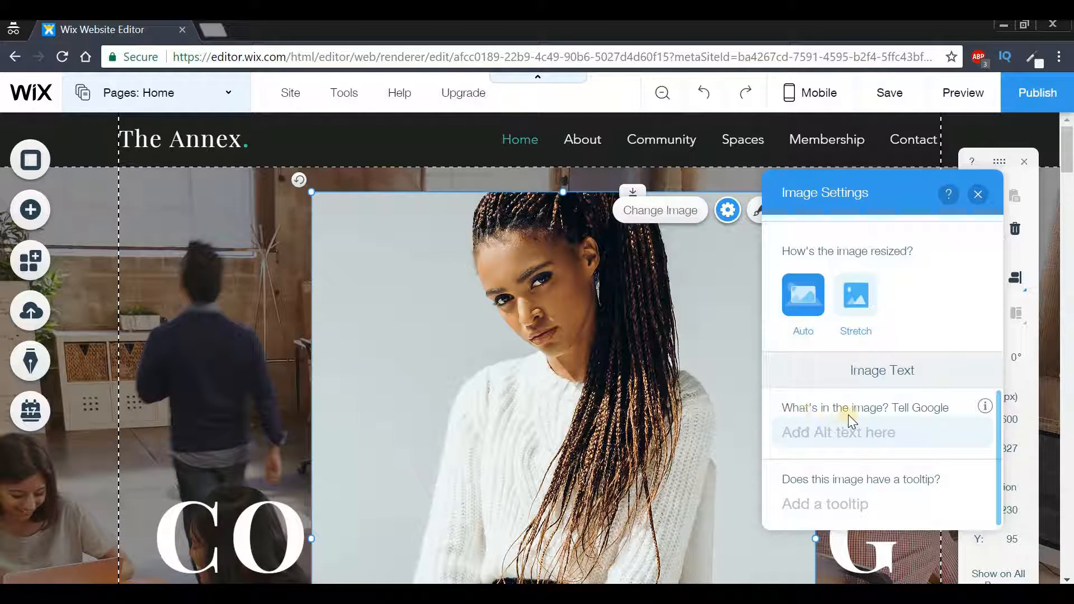
{"action": "left_click", "coordinate": [841, 435]}
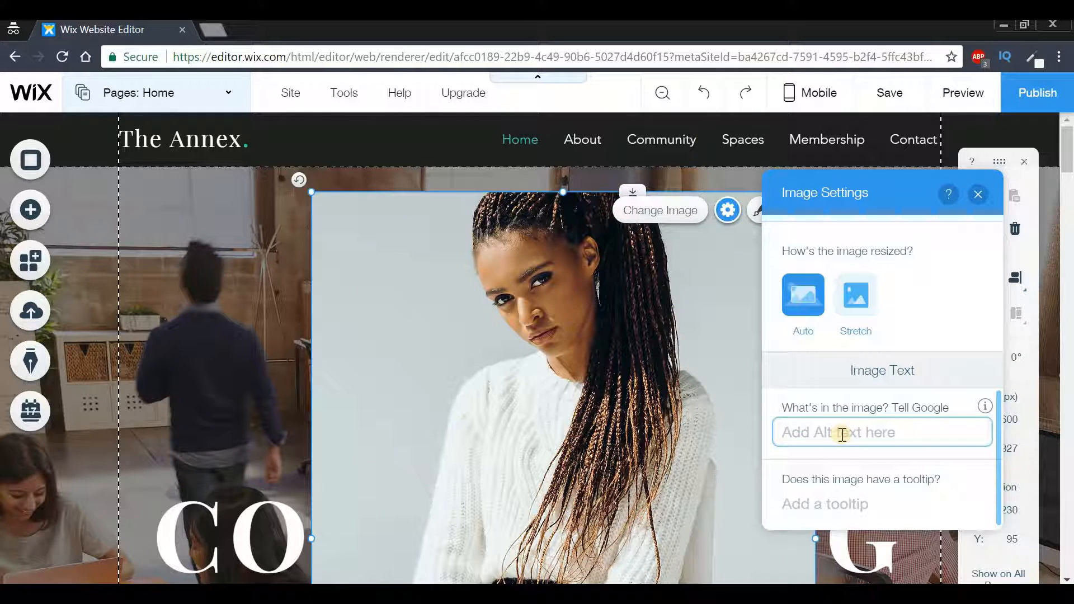
{"action": "key", "text": "Caps_Lock"}
{"action": "type", "text": "C"}
{"action": "key", "text": "Caps_Lock"}
{"action": "type", "text": "ow"}
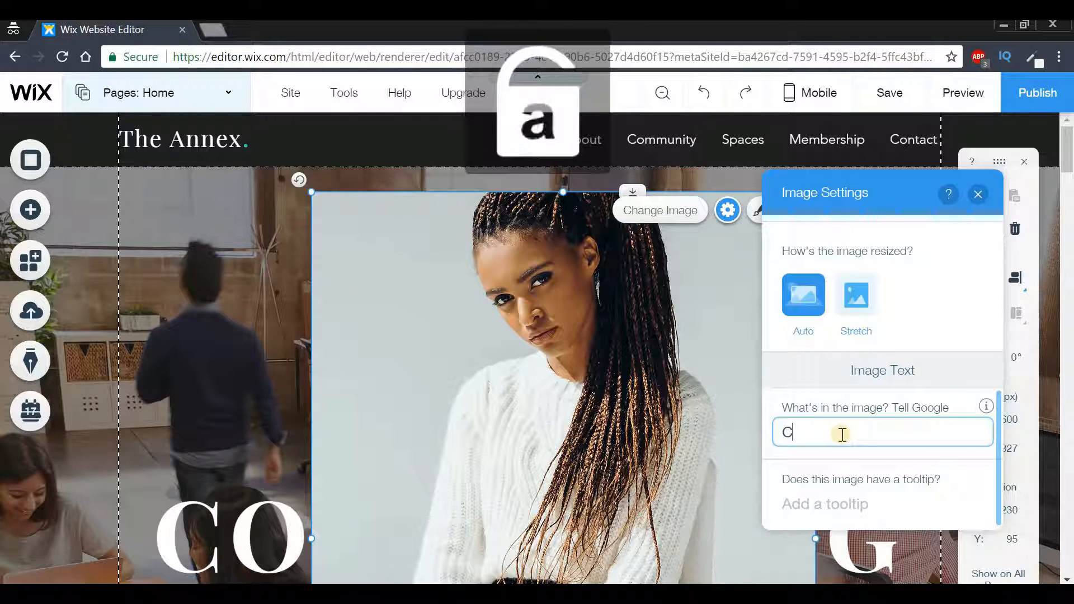
{"action": "type", "text": "orking"}
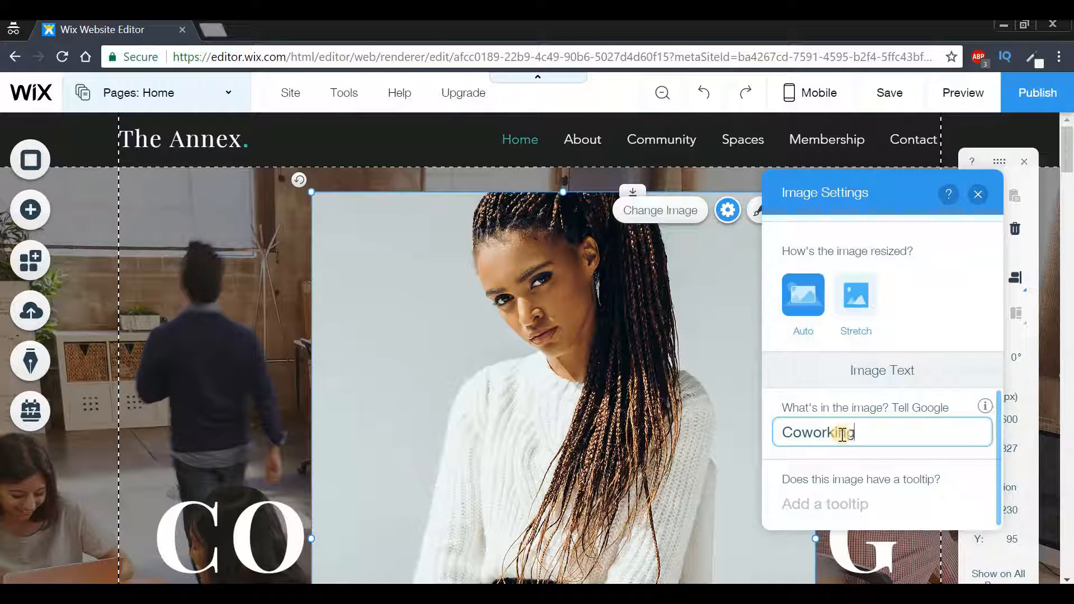
{"action": "key", "text": "Caps_Lock"}
{"action": "type", "text": "S"}
{"action": "key", "text": "Caps_Lock"}
{"action": "type", "text": "paced"}
{"action": "key", "text": "Caps_Lock"}
{"action": "type", "text": "E"}
{"action": "key", "text": "Caps_Lock"}
{"action": "type", "text": "mployee"}
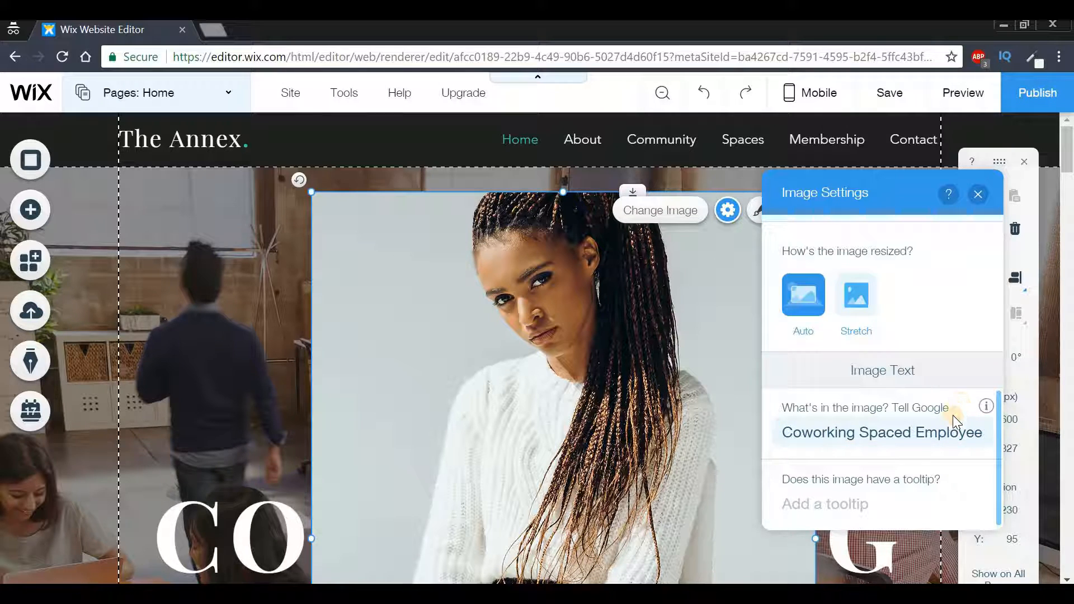
{"action": "left_click", "coordinate": [979, 201]}
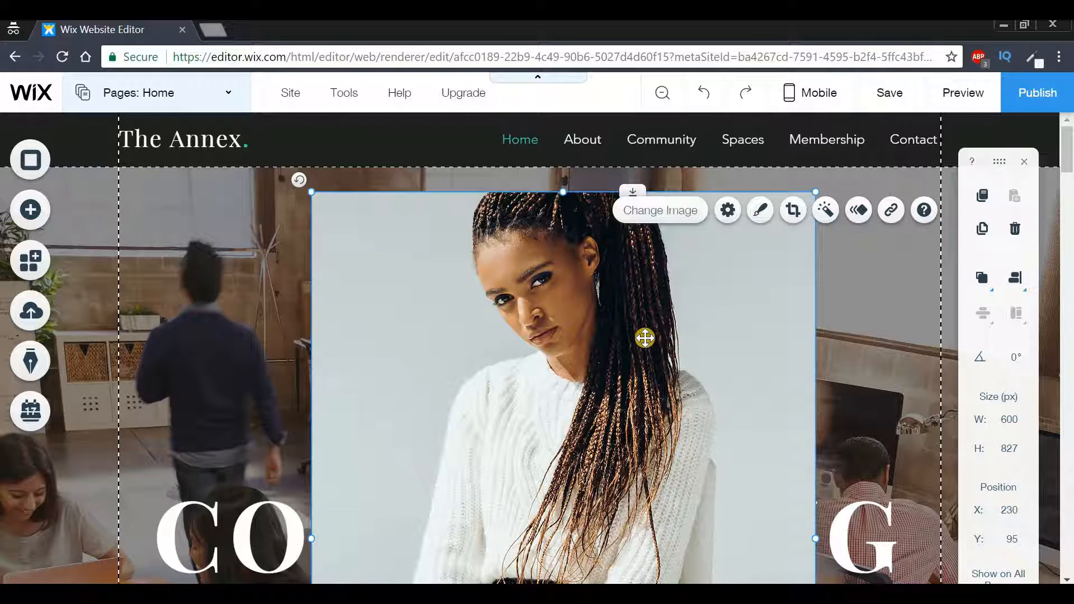
Delete the woman's portrait image from the Home page
{"action": "right_click", "coordinate": [605, 311]}
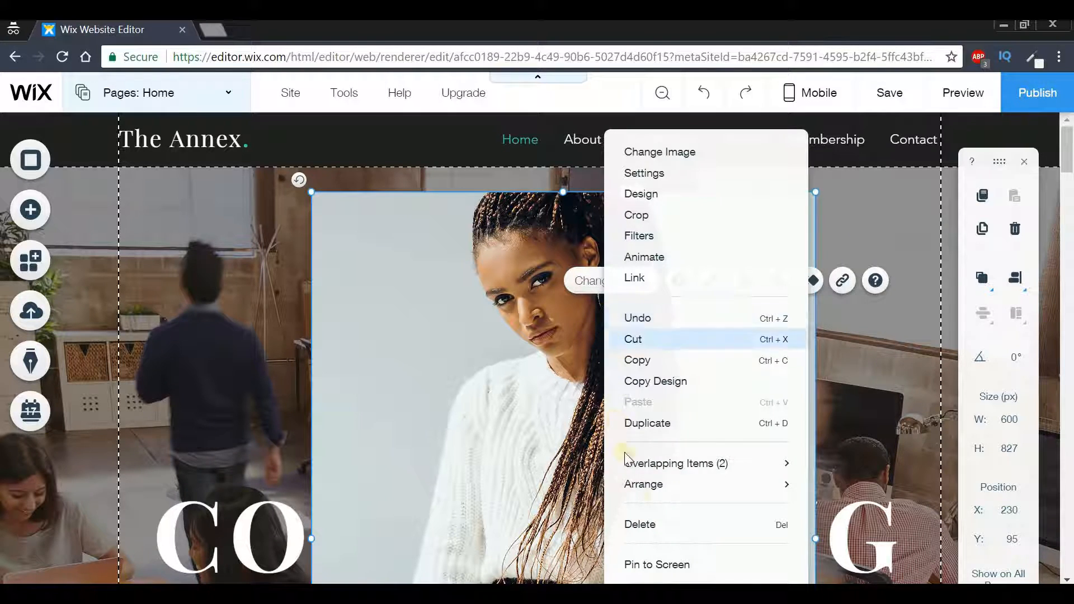
{"action": "left_click", "coordinate": [641, 524]}
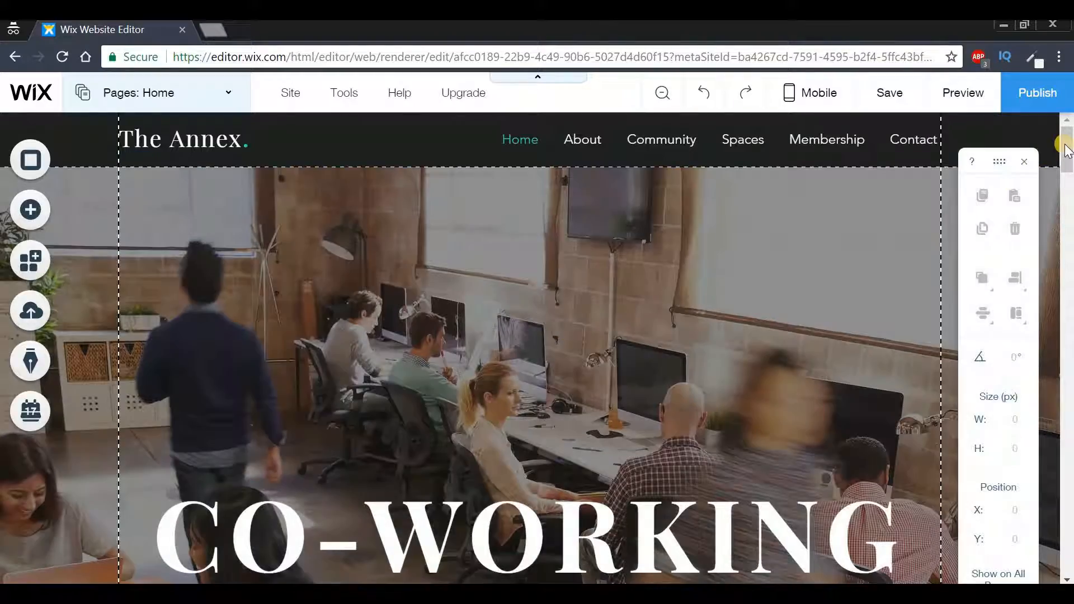
Add the themed contact form with Name, Email and Subject fields beside the Message box to the Contact Us section
{"action": "scroll", "coordinate": [1071, 257], "scroll_direction": "down", "scroll_amount": 10}
{"action": "left_click_drag", "start_coordinate": [1071, 258], "coordinate": [1071, 515]}
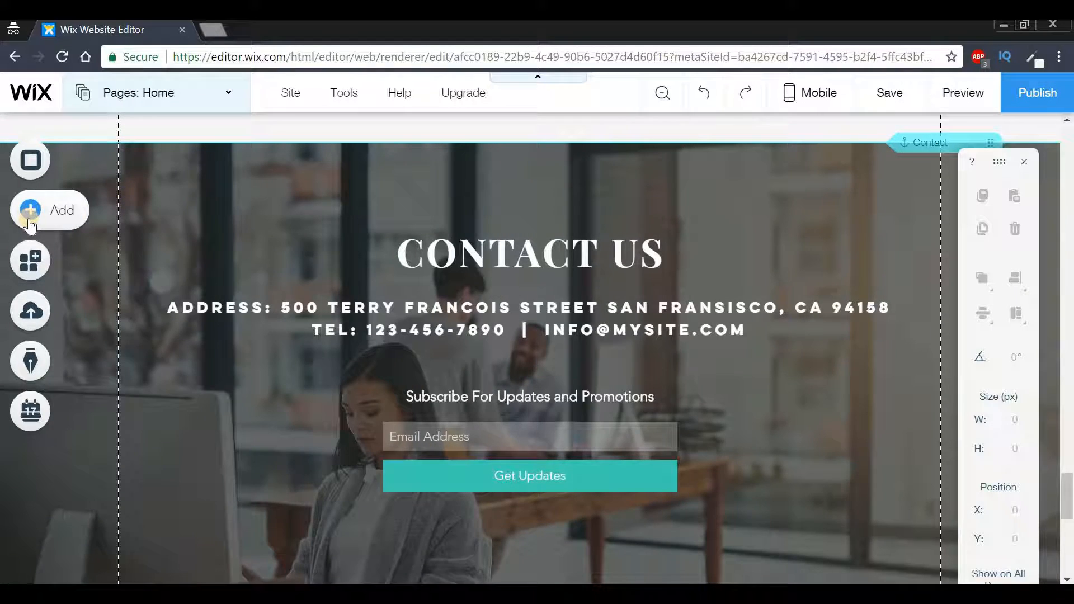
{"action": "left_click", "coordinate": [31, 224]}
{"action": "left_click", "coordinate": [100, 207]}
{"action": "left_click", "coordinate": [111, 426]}
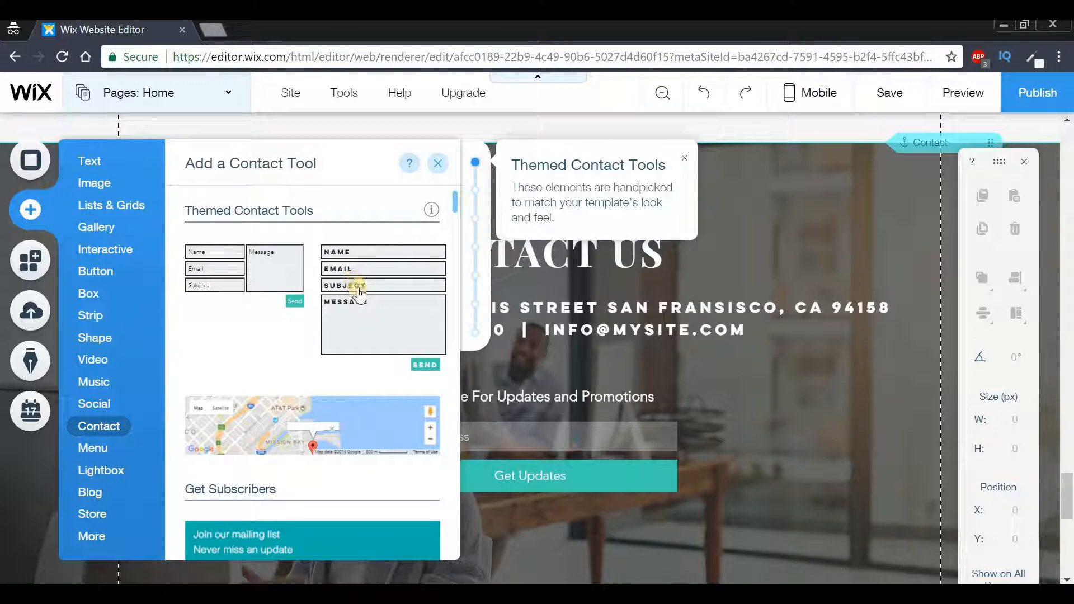
{"action": "left_click", "coordinate": [276, 266]}
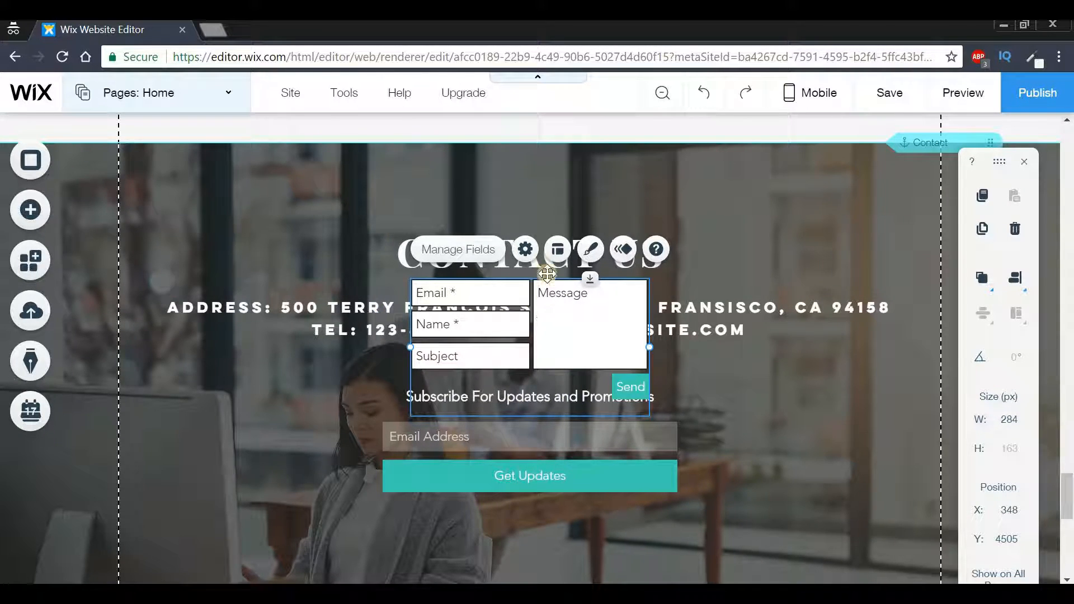
Look into the contact form's settings and delete the form from the Contact Us section
{"action": "left_click", "coordinate": [526, 250]}
{"action": "left_click", "coordinate": [367, 198]}
{"action": "right_click", "coordinate": [502, 322]}
{"action": "left_click", "coordinate": [565, 485]}
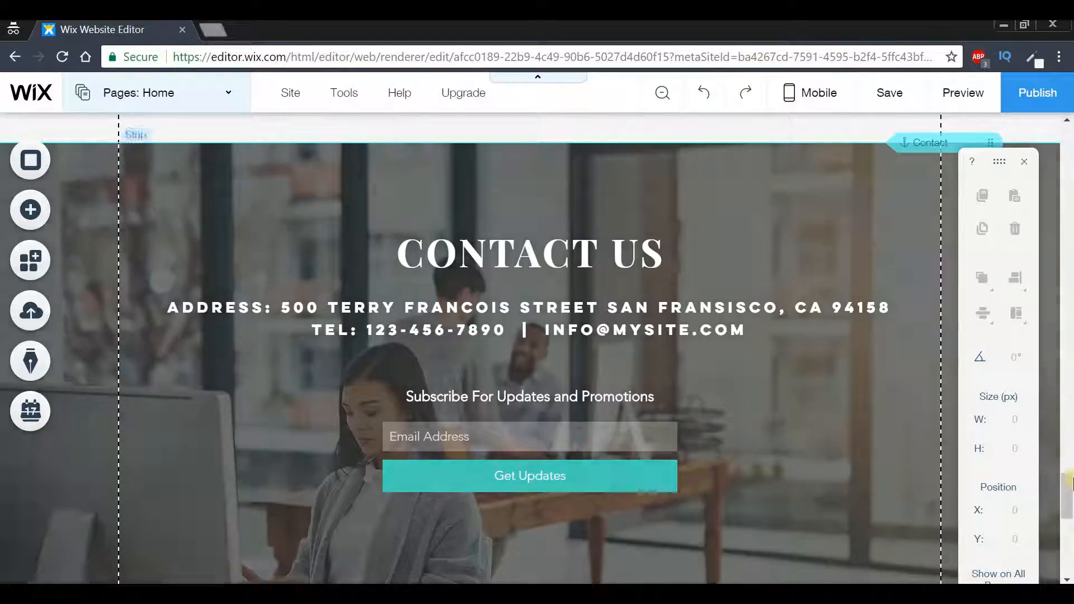
{"action": "left_click_drag", "start_coordinate": [1067, 497], "coordinate": [1068, 121]}
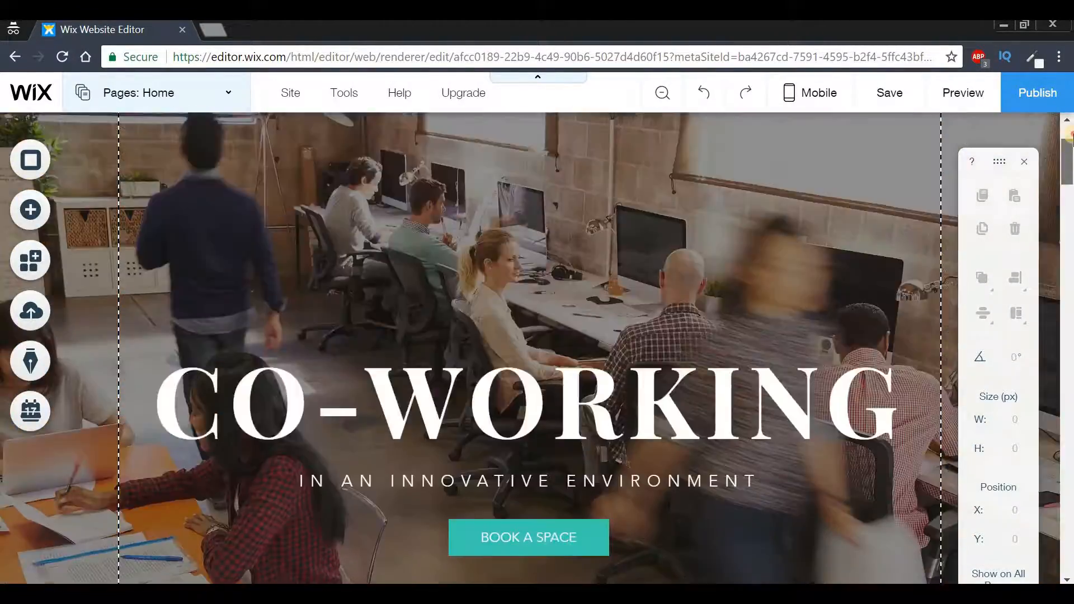